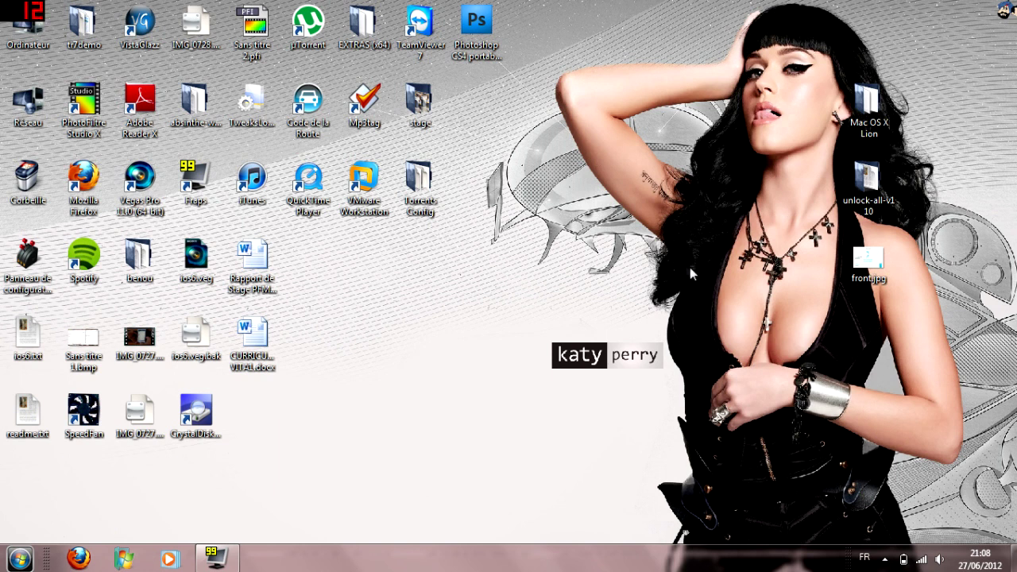
right_click(870, 118)
left_click(869, 117)
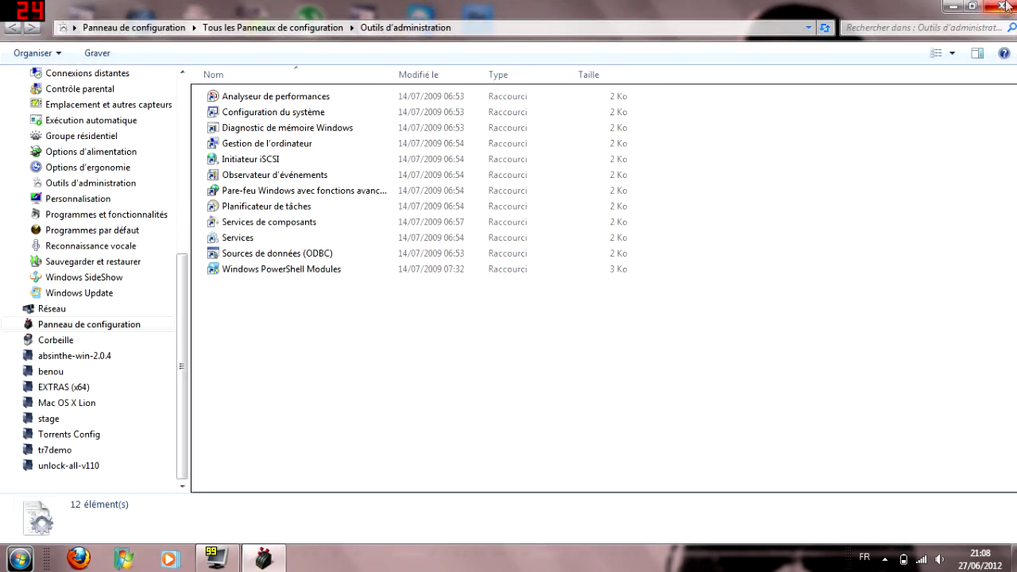
left_click(1003, 7)
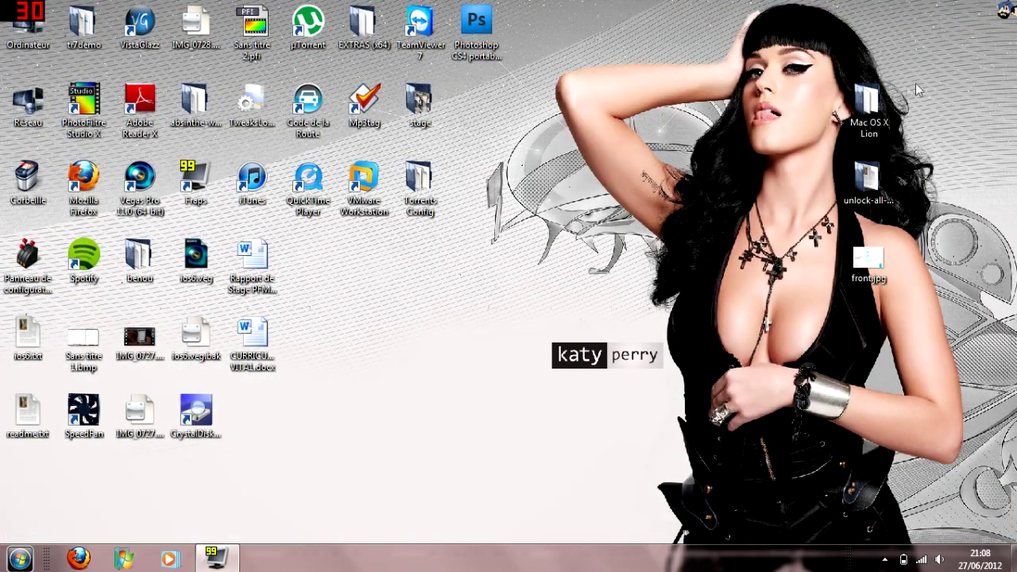
View the general properties of the Mac OS X Lion desktop folder, then close them without changes.
right_click(869, 113)
left_click(826, 505)
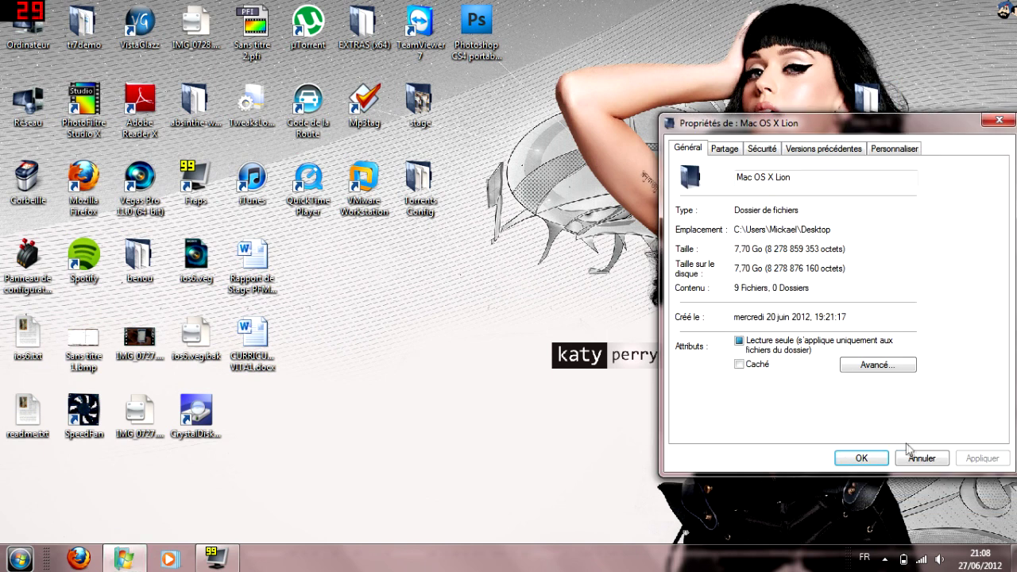
left_click(937, 464)
Open Mac OS X Lion.vmx from the Mac OS X Lion desktop folder in VMware Workstation and minimize the folder window.
double_click(870, 102)
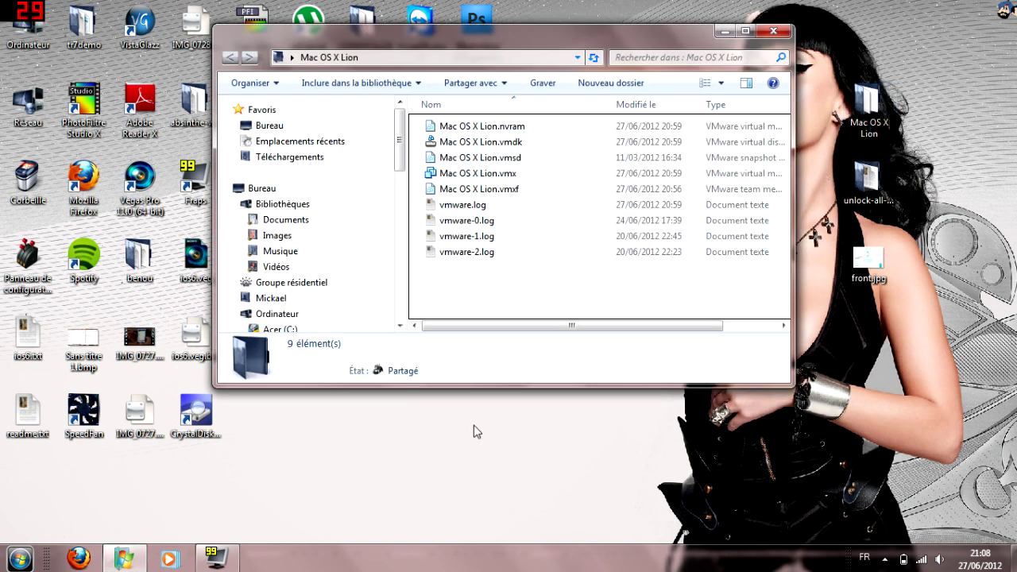
double_click(469, 142)
left_click(594, 352)
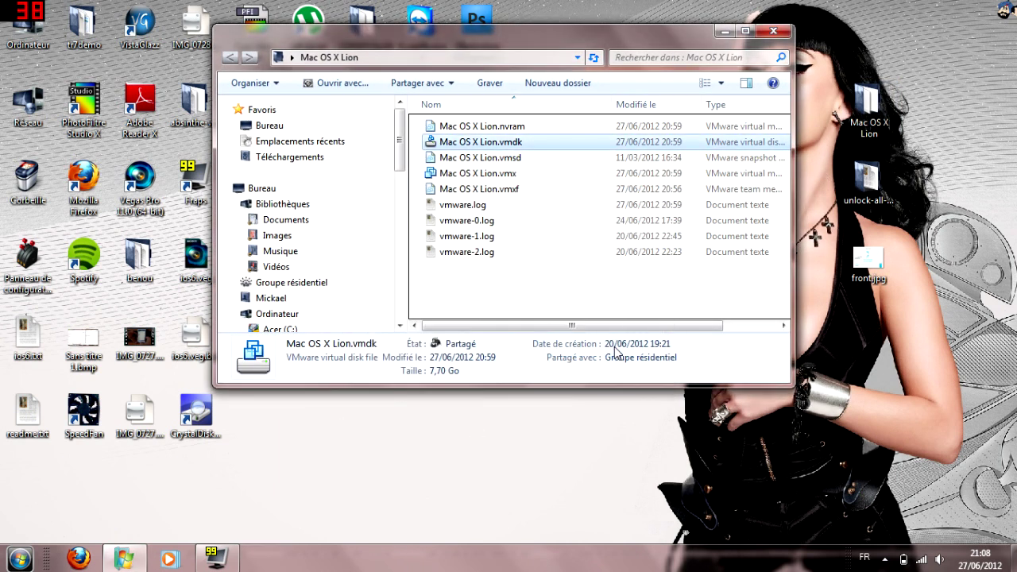
double_click(476, 173)
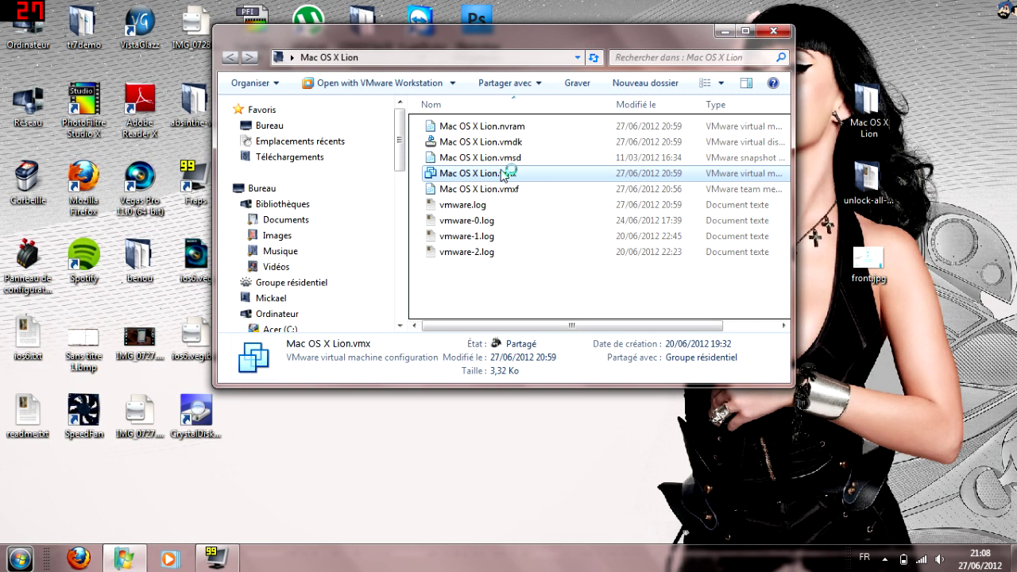
left_click_drag(568, 40, 594, 116)
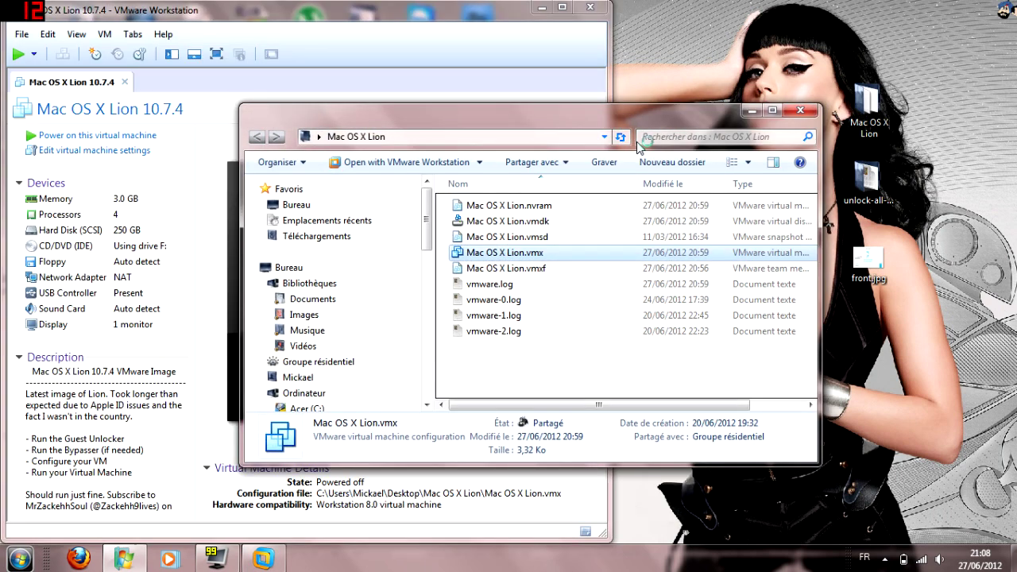
left_click(752, 111)
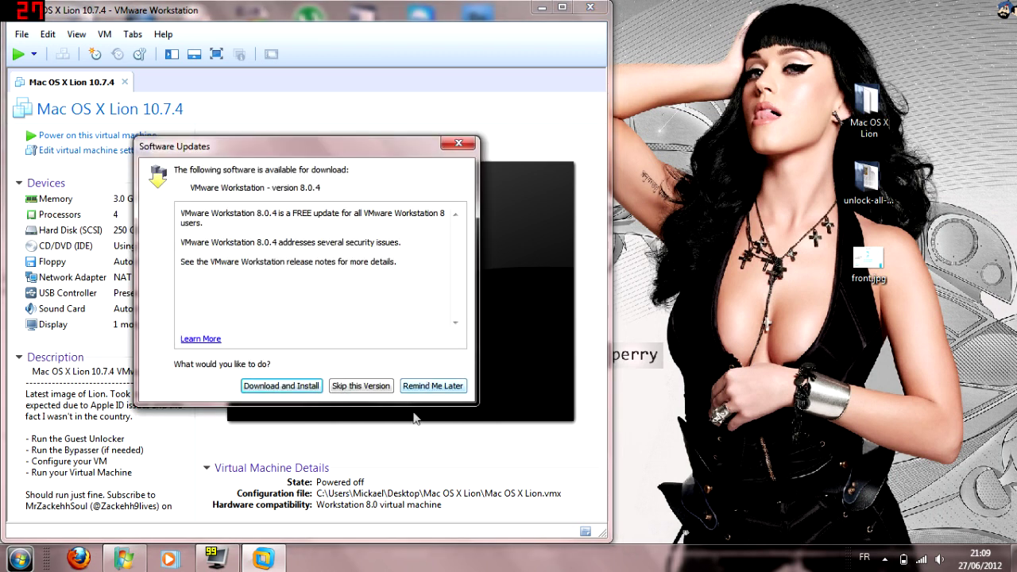
Skip the VMware Workstation 8.0.4 update and power on the Mac OS X Lion 10.7.4 virtual machine in full screen.
left_click(375, 387)
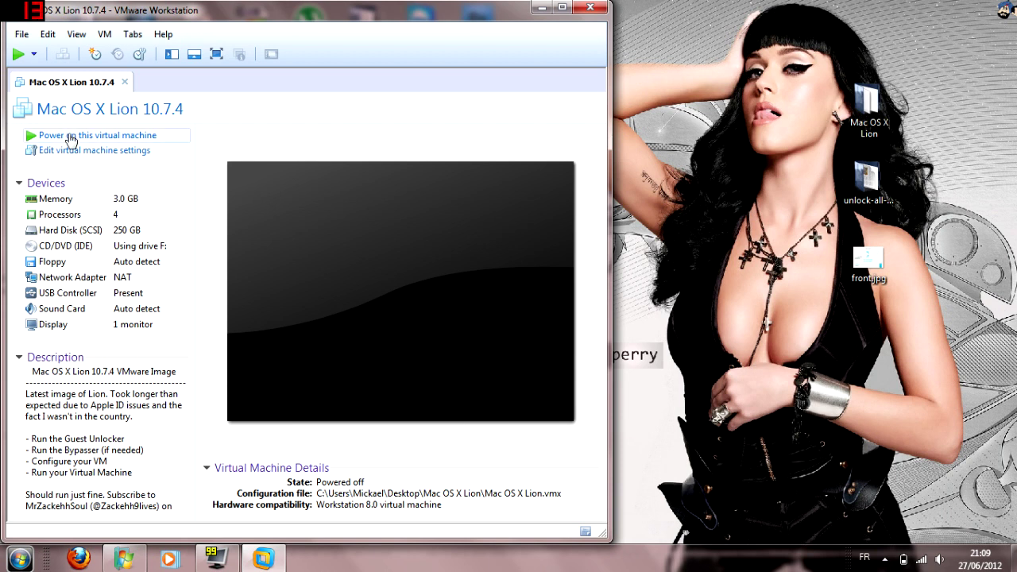
left_click(70, 139)
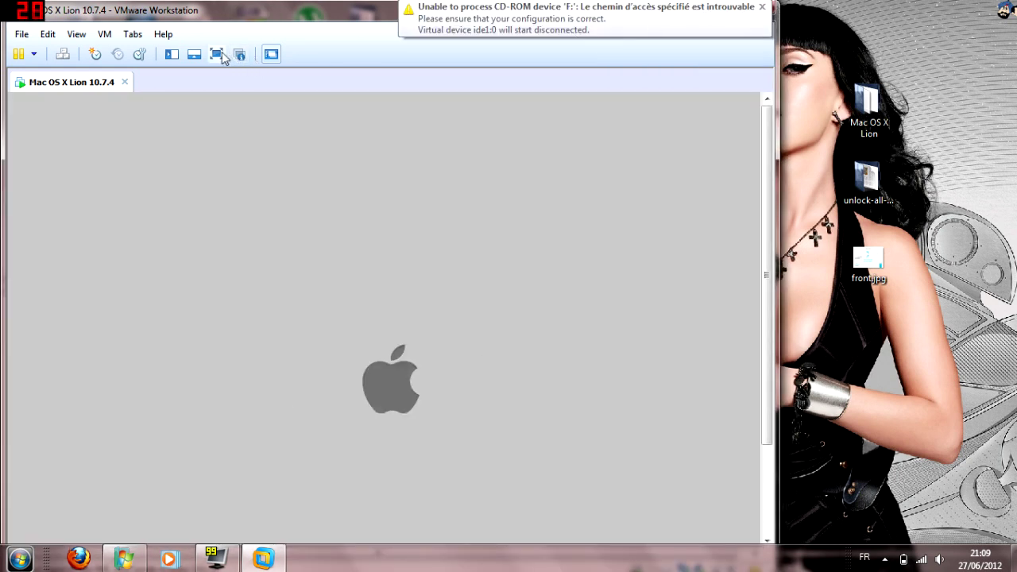
left_click(216, 54)
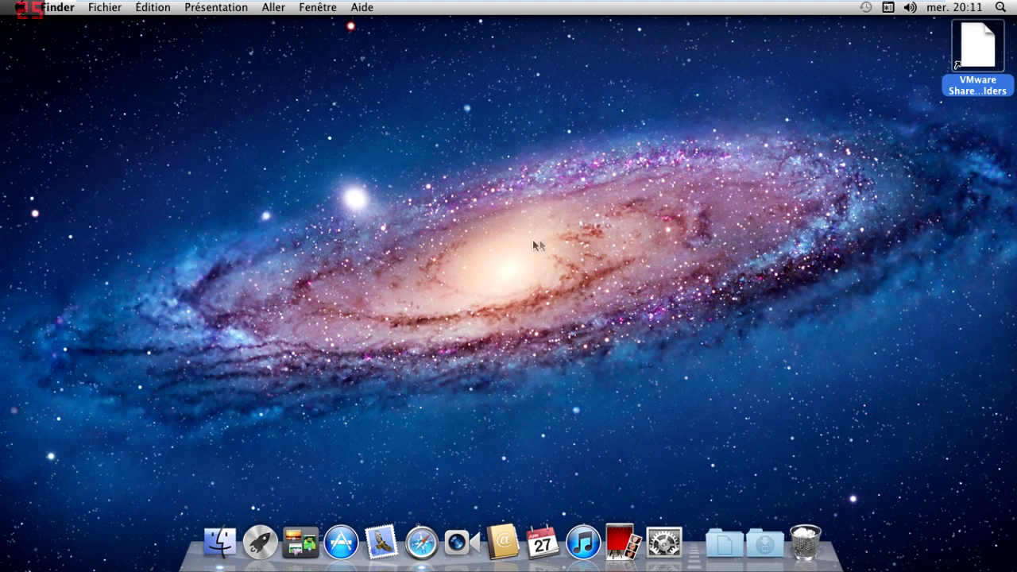
Launch FaceTime in the virtual machine to check its camera view, and close its window.
left_click(457, 547)
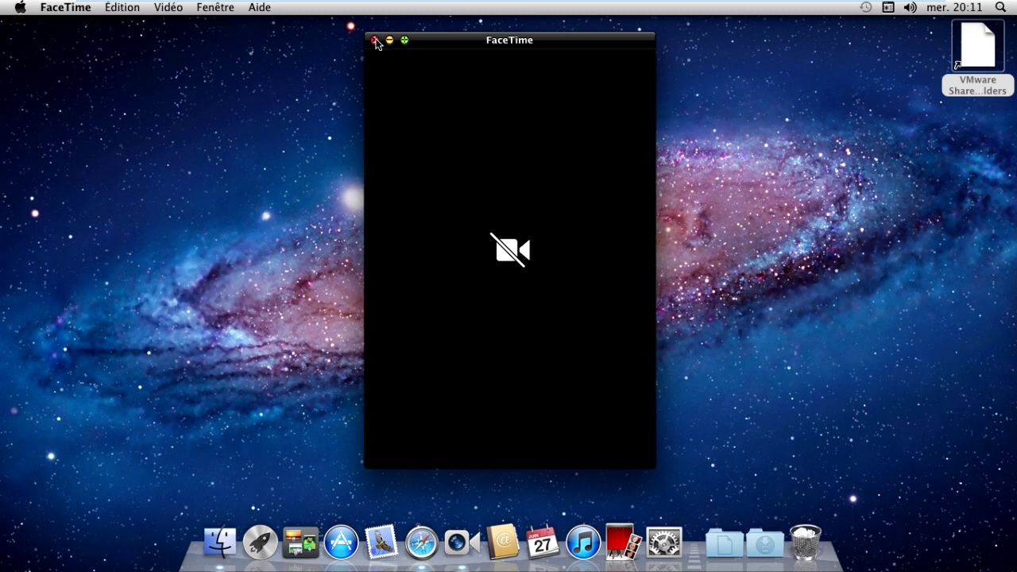
left_click(376, 40)
left_click_drag(371, 95, 868, 374)
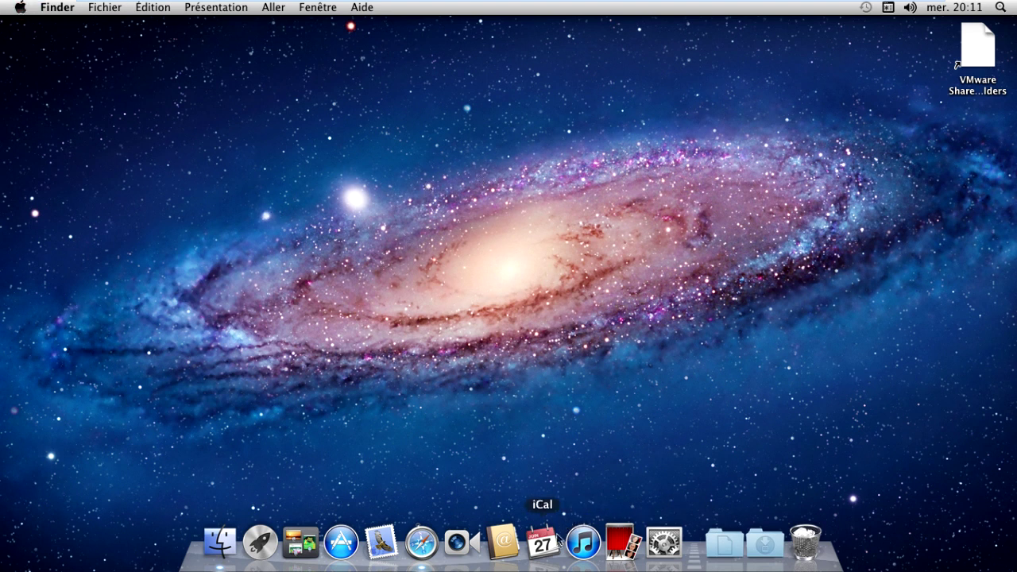
Load the Apple start page in Safari, look through it down to the footer, and close the window.
left_click(422, 544)
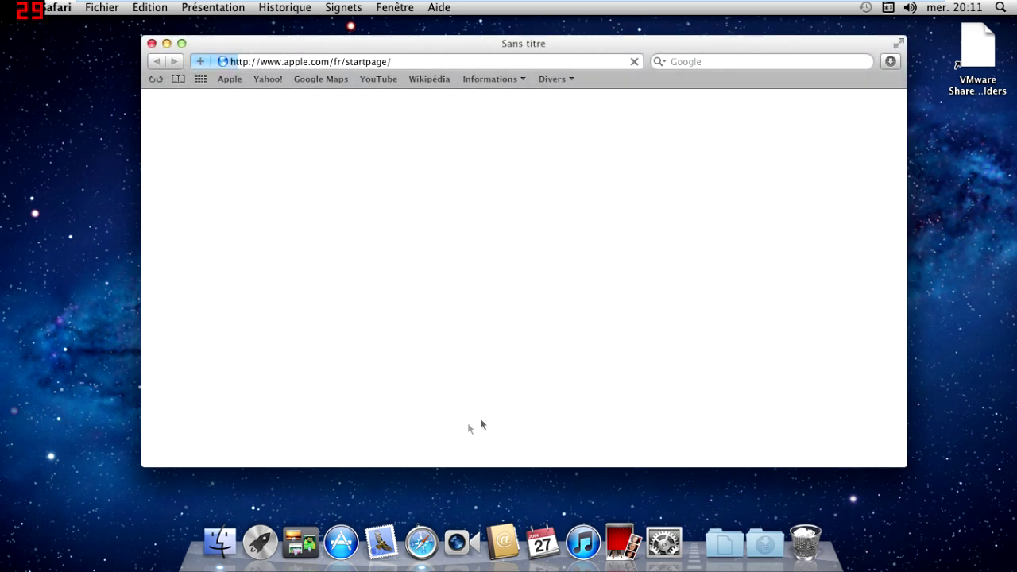
left_click_drag(433, 48, 418, 45)
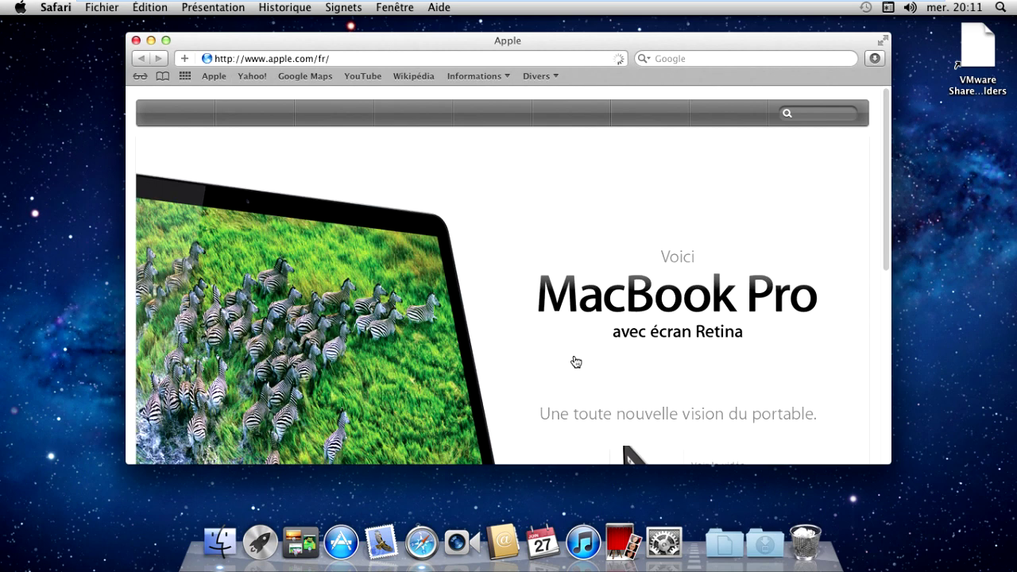
scroll(575, 359, "down", 8)
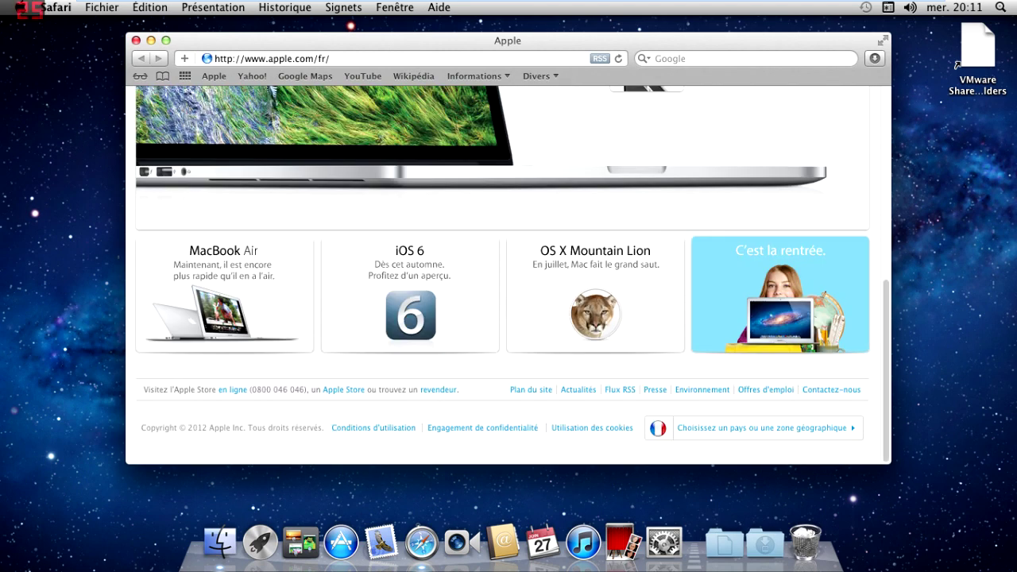
left_click(136, 40)
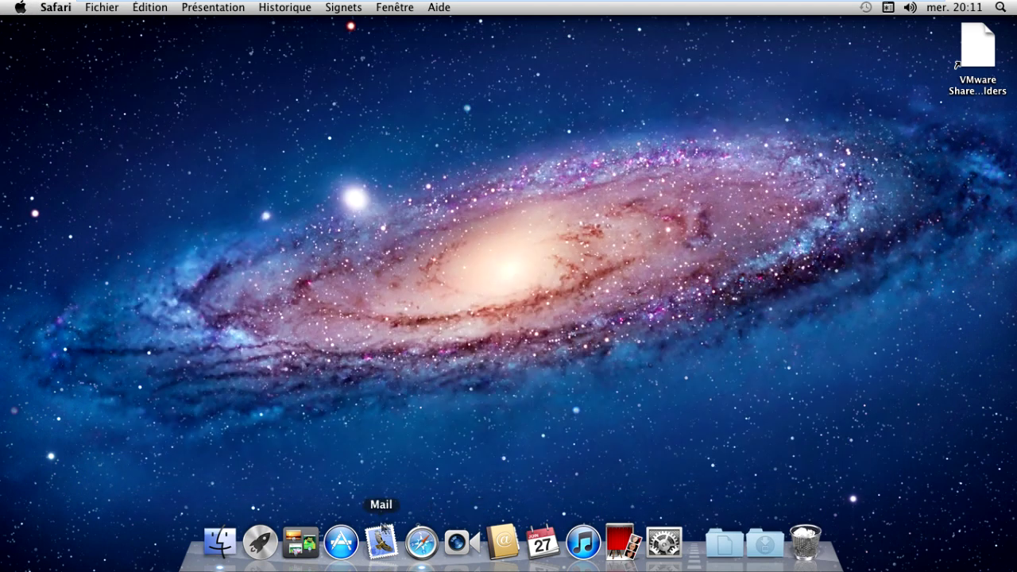
Look at the featured apps in the App Store, including the Civilization V banner, and close the store.
left_click(352, 549)
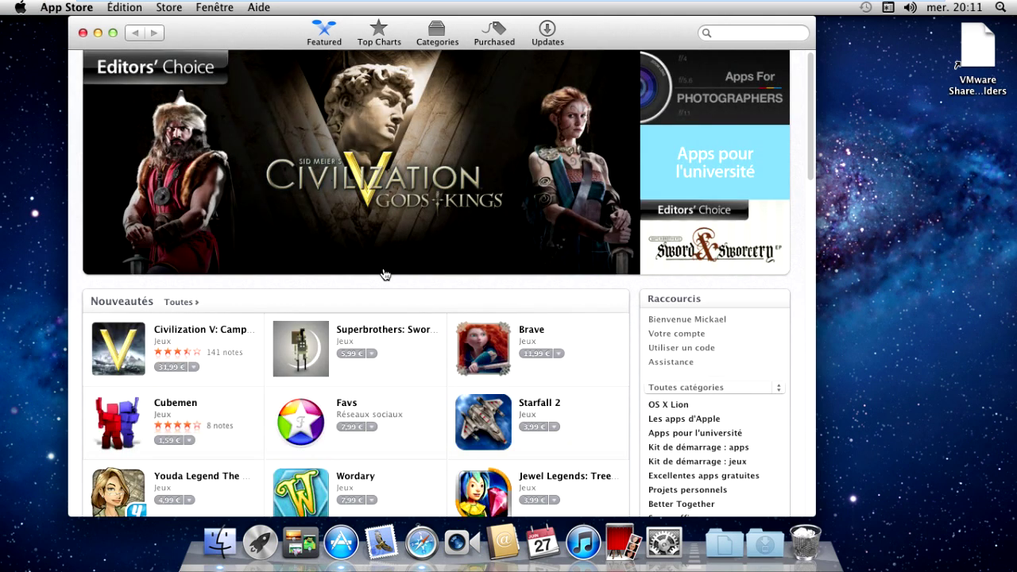
left_click(182, 185)
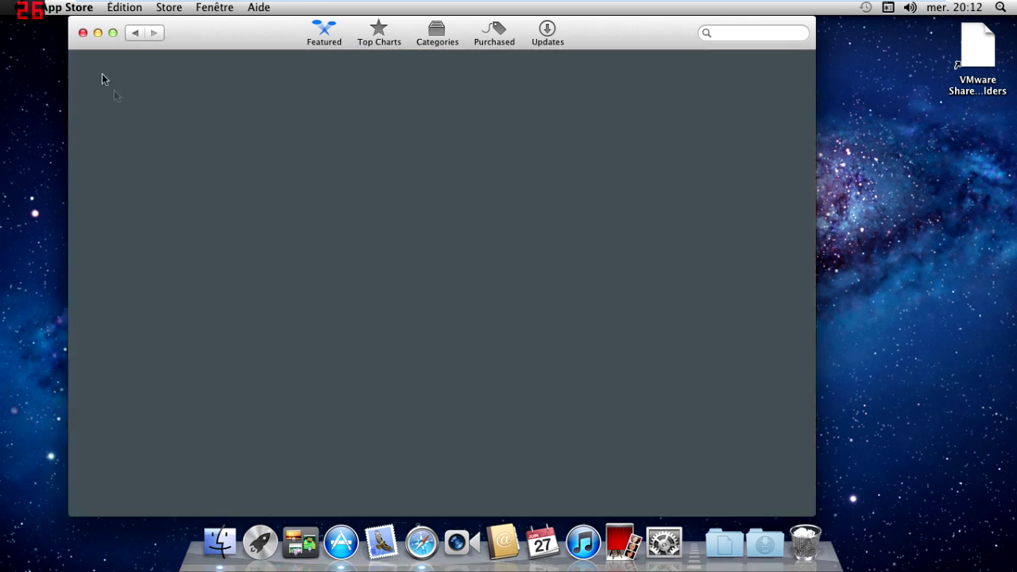
left_click(82, 33)
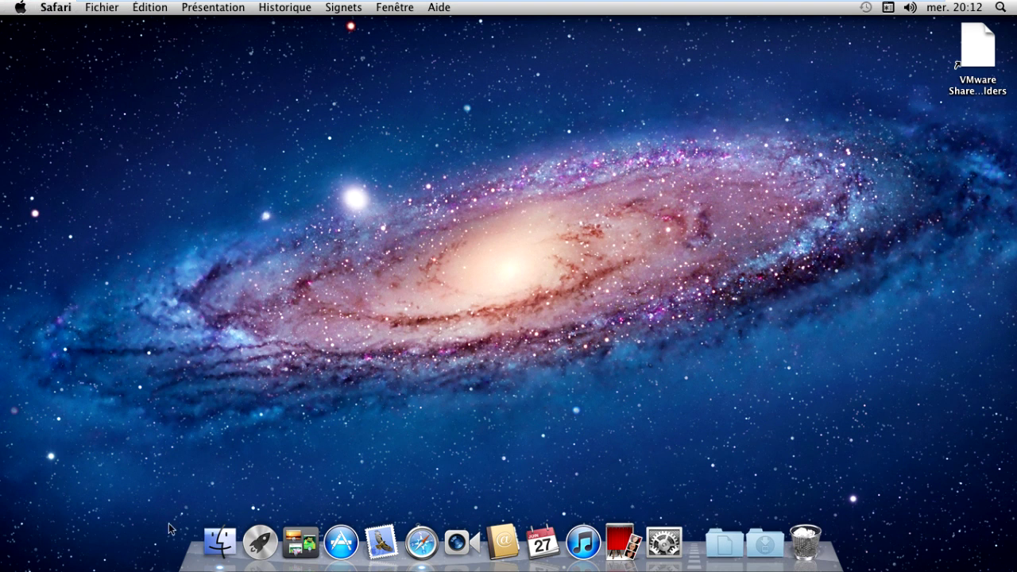
Quit Safari.
left_click(57, 11)
left_click(89, 186)
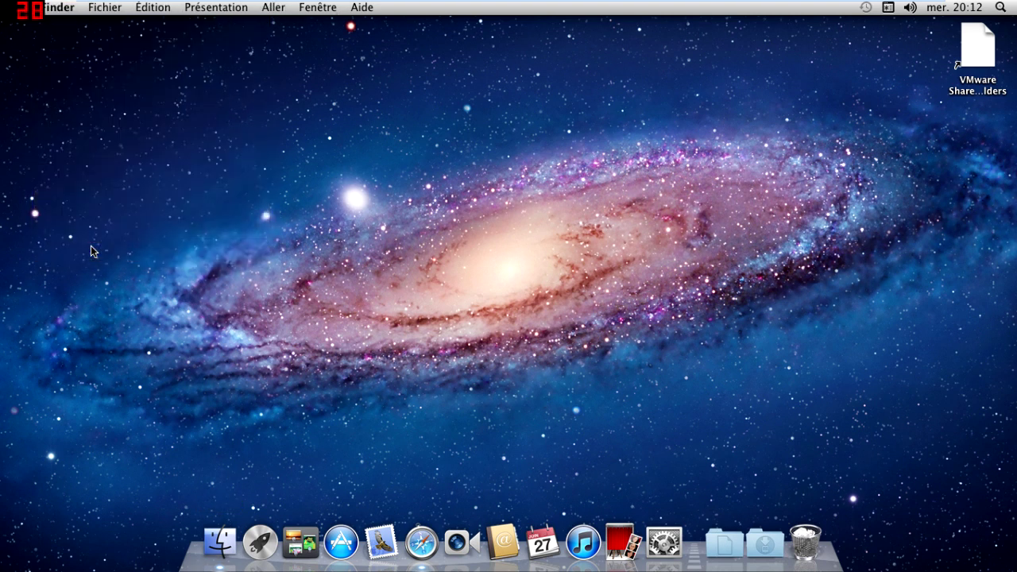
left_click(69, 12)
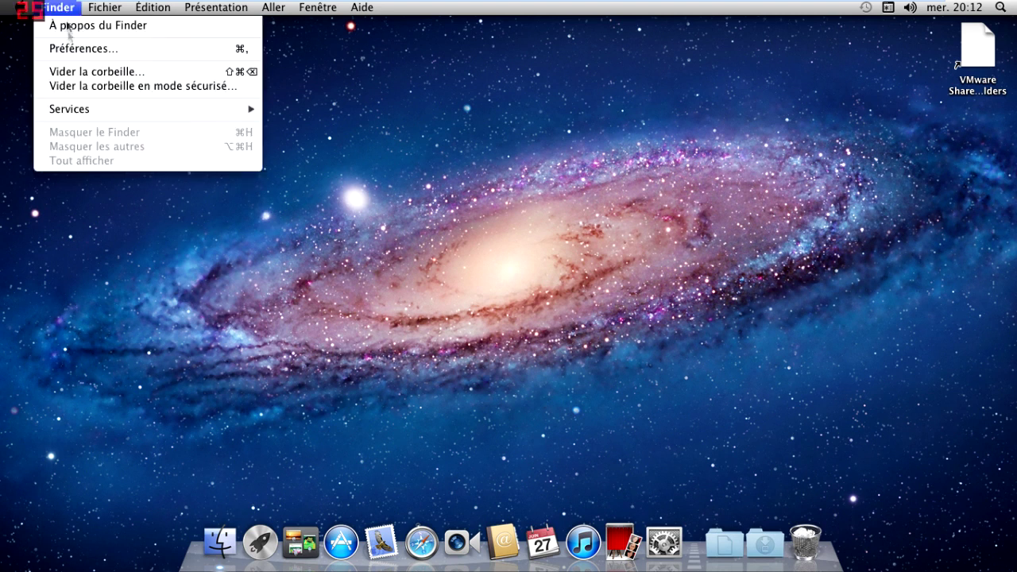
mouse_move(216, 7)
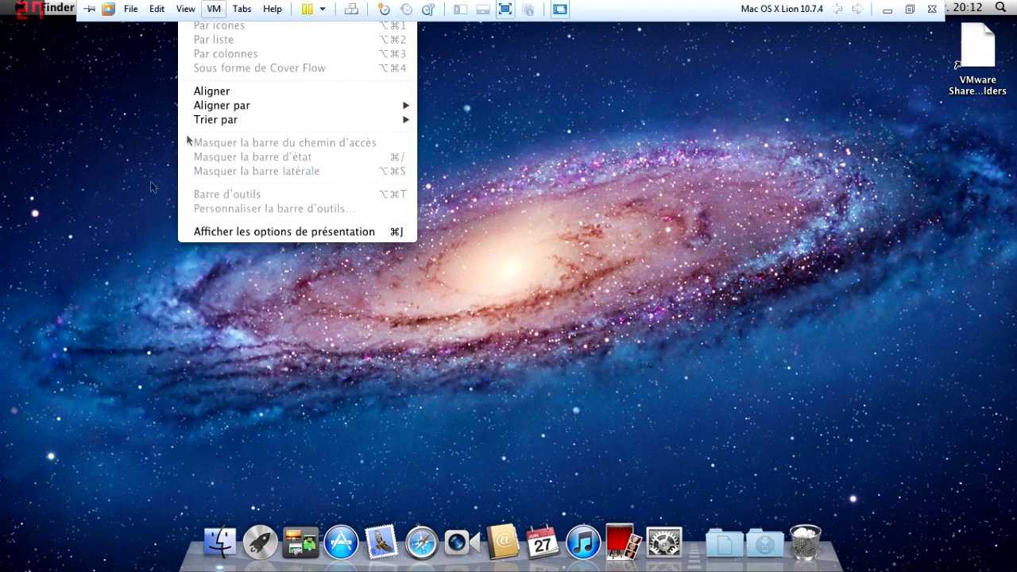
left_click(82, 240)
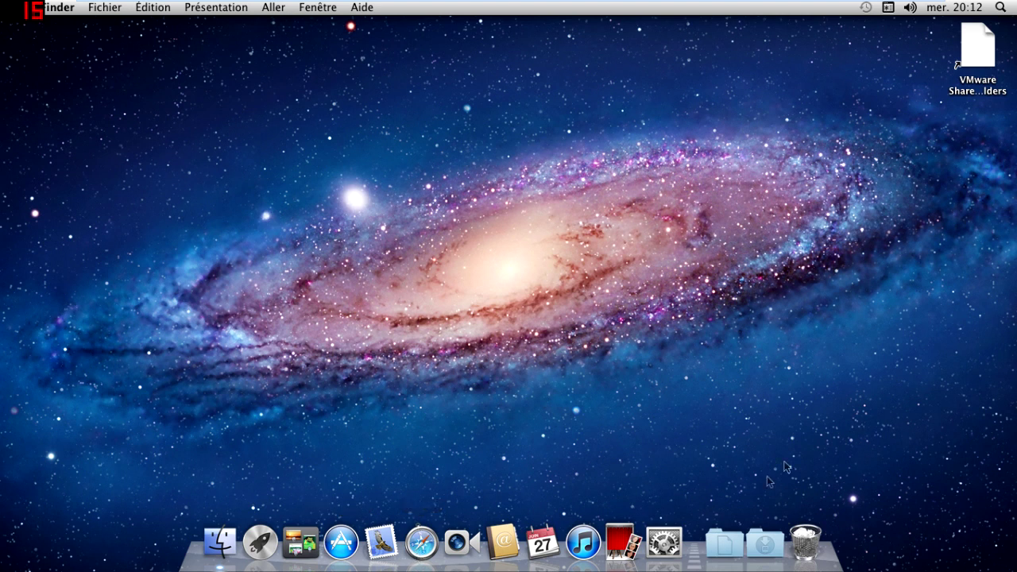
left_click_drag(613, 241, 813, 290)
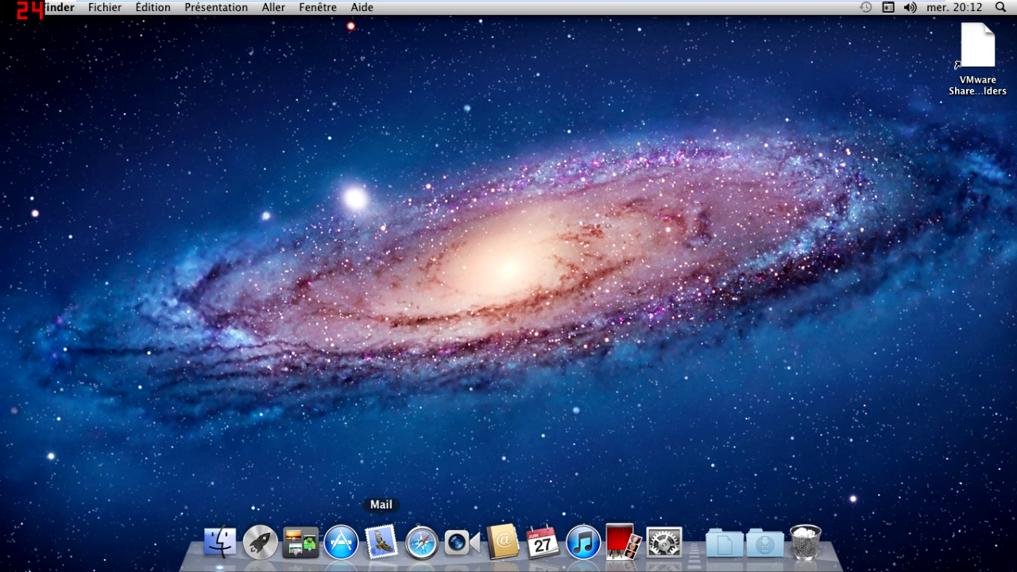
View the available settings categories in System Preferences and close the window.
left_click(664, 543)
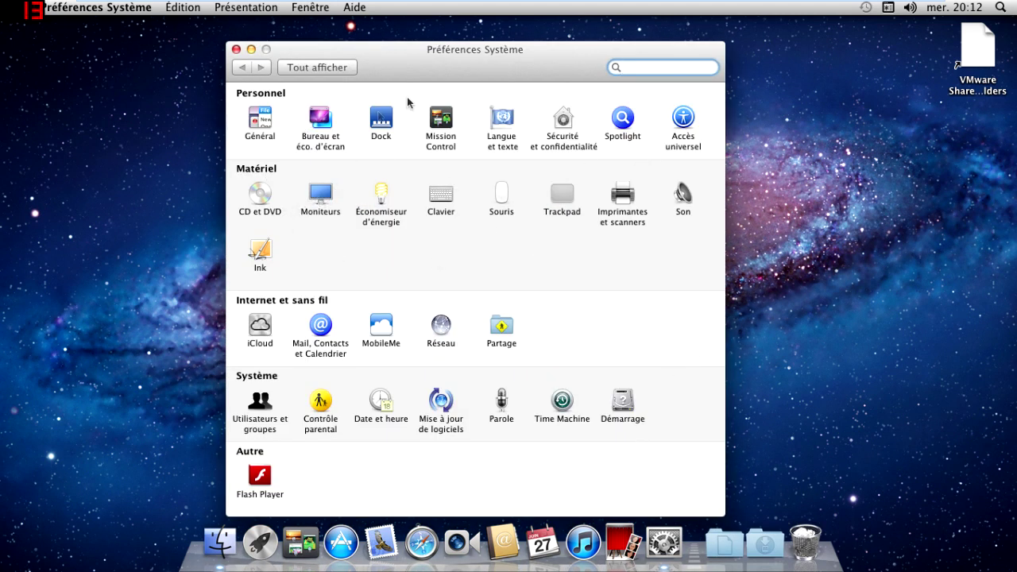
left_click(236, 49)
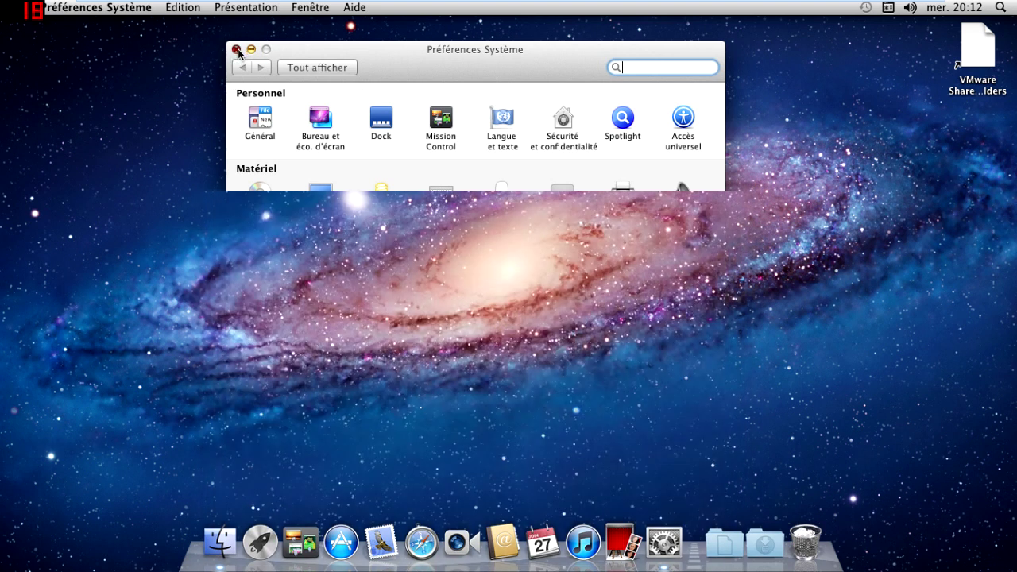
left_click_drag(190, 119, 522, 287)
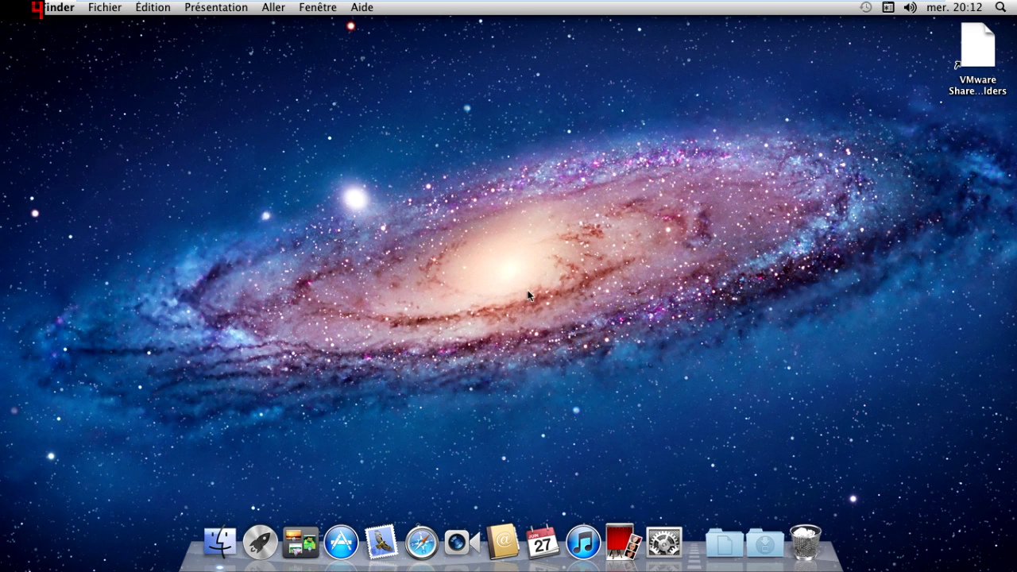
left_click_drag(333, 235, 638, 322)
left_click_drag(315, 111, 600, 339)
left_click_drag(408, 303, 705, 442)
left_click_drag(907, 490, 254, 157)
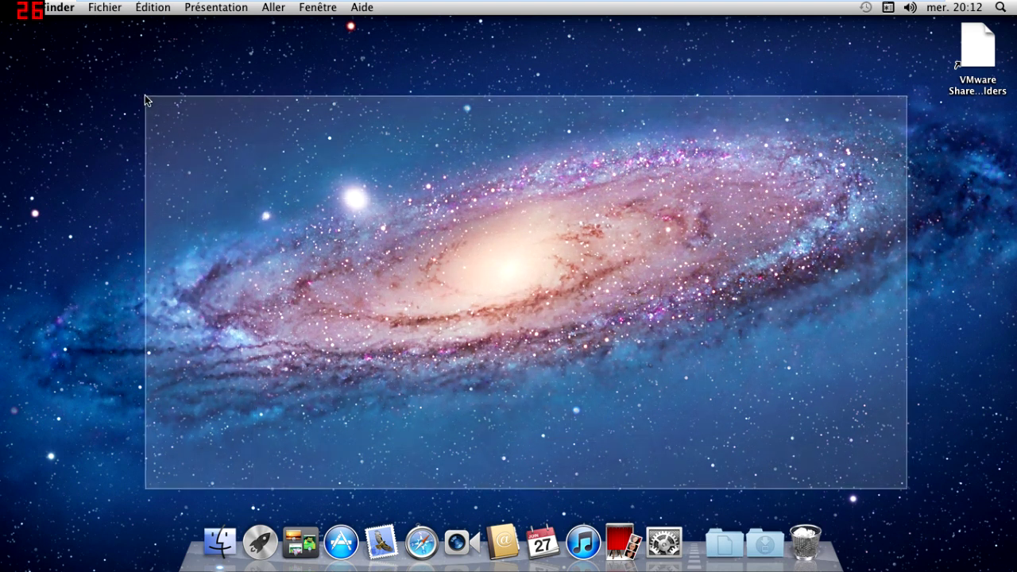
left_click_drag(144, 99, 145, 98)
left_click_drag(246, 149, 635, 289)
left_click_drag(280, 132, 233, 172)
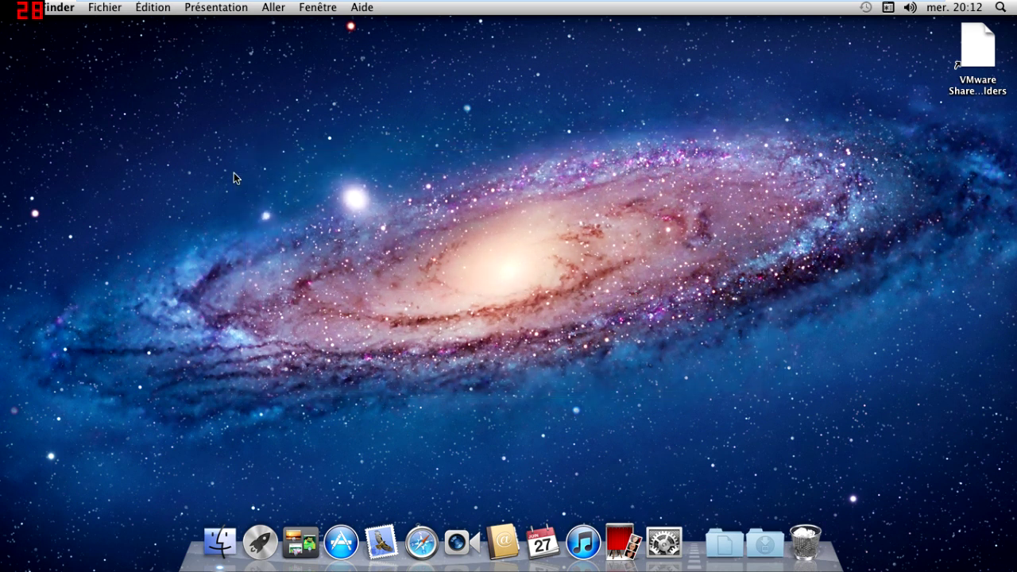
left_click_drag(221, 101, 867, 397)
Look at the Address Book contacts and the installed applications in Launchpad, closing each one.
left_click(511, 548)
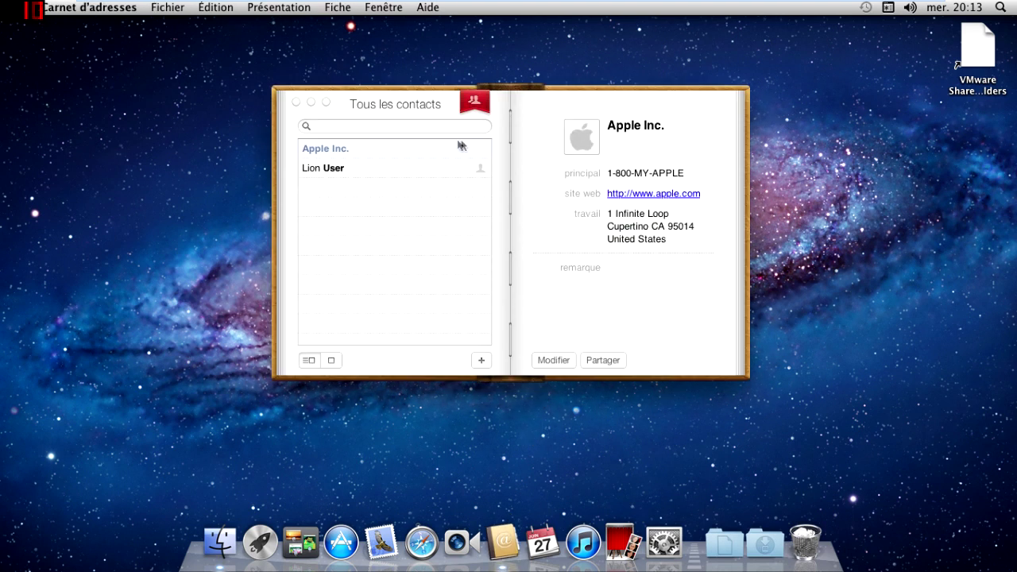
left_click(296, 103)
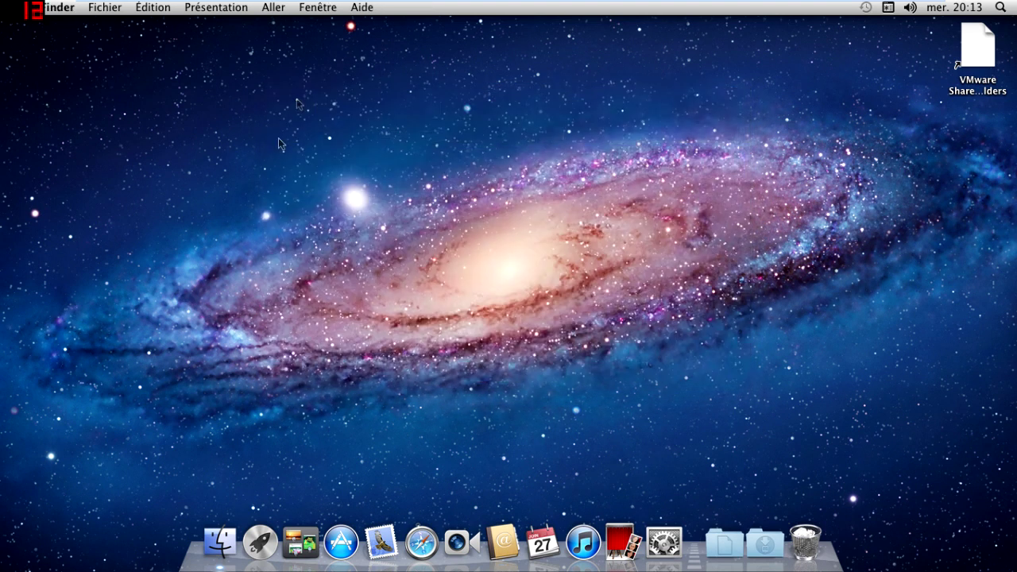
left_click(261, 548)
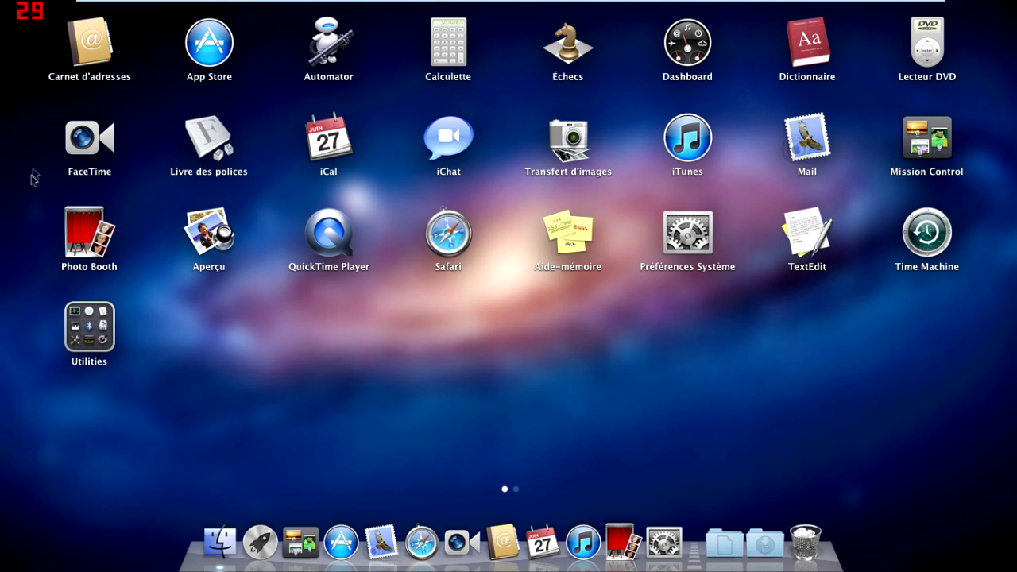
left_click(23, 193)
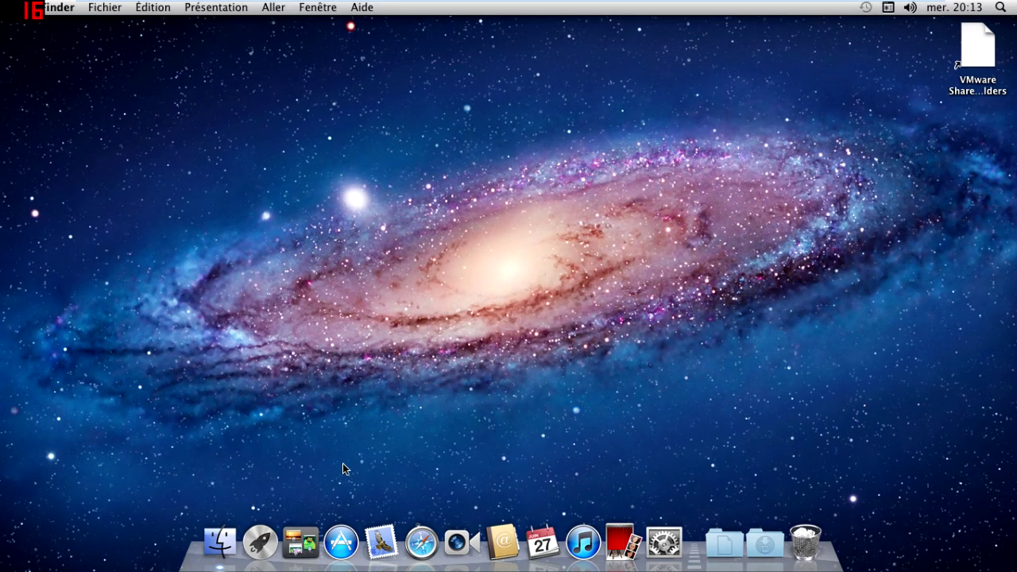
Open Safari and activate its Google search field.
left_click(428, 543)
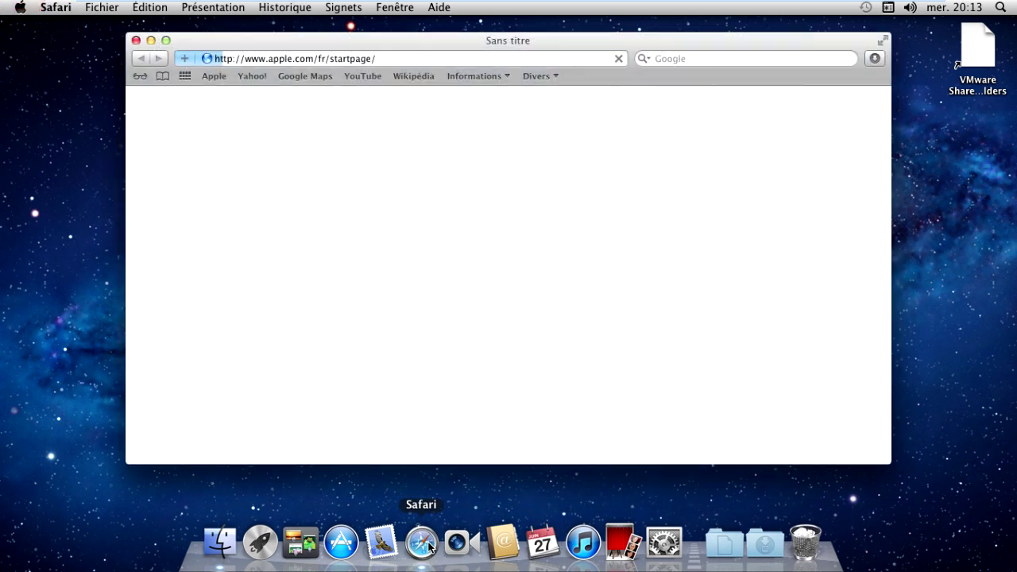
left_click(791, 63)
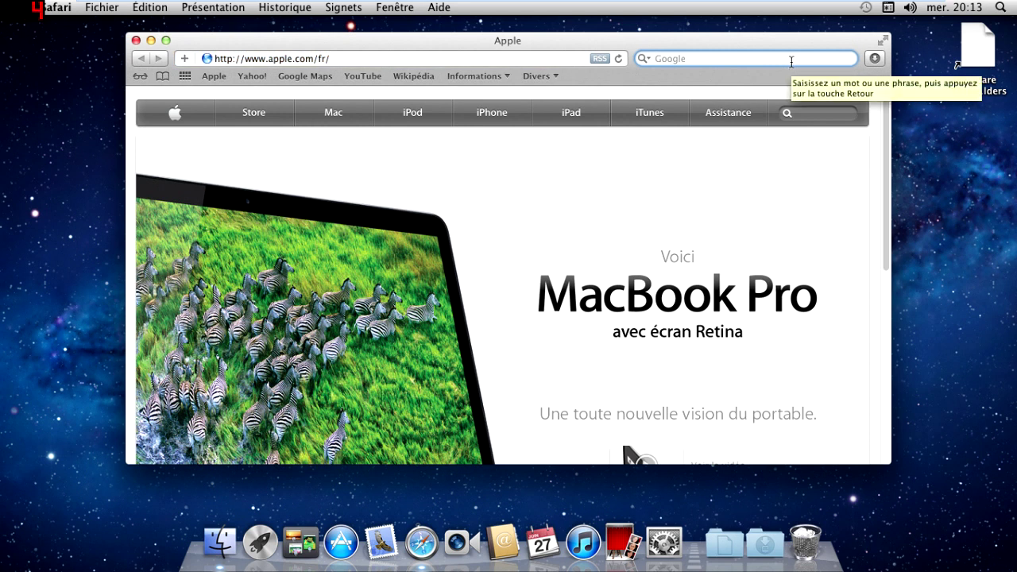
Try out entering the @ character in the Google search field and clear the field again.
type("øøøøøø")
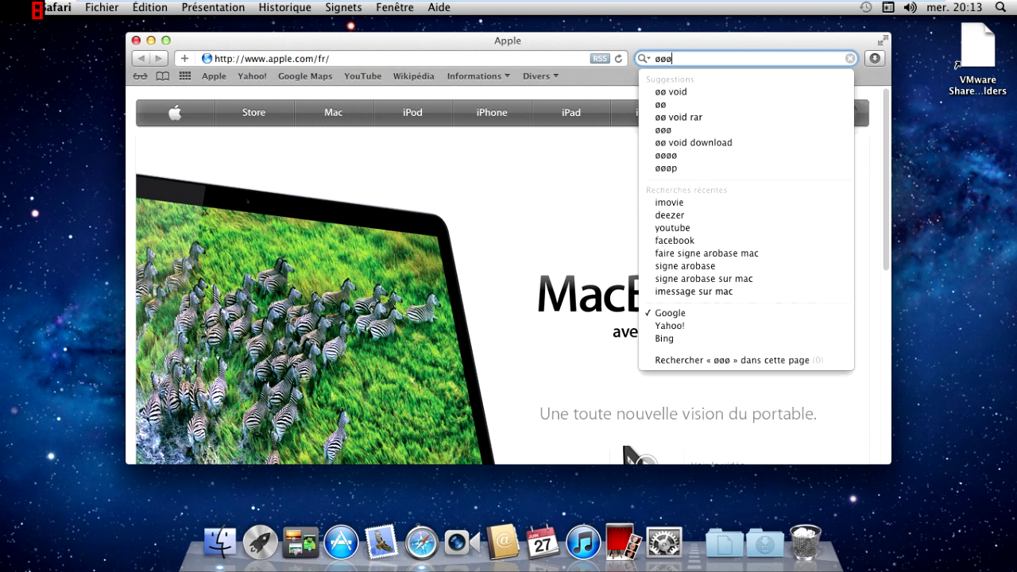
key("Escape")
key("BackSpace")
key("BackSpace")
key("BackSpace")
key("BackSpace")
key("BackSpace")
key("BackSpace")
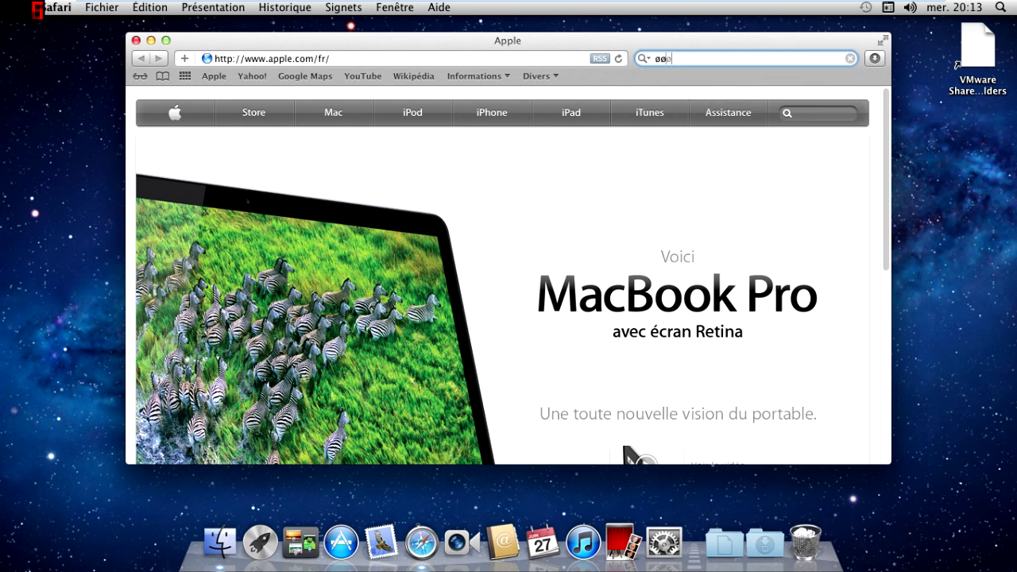
type("Ù")
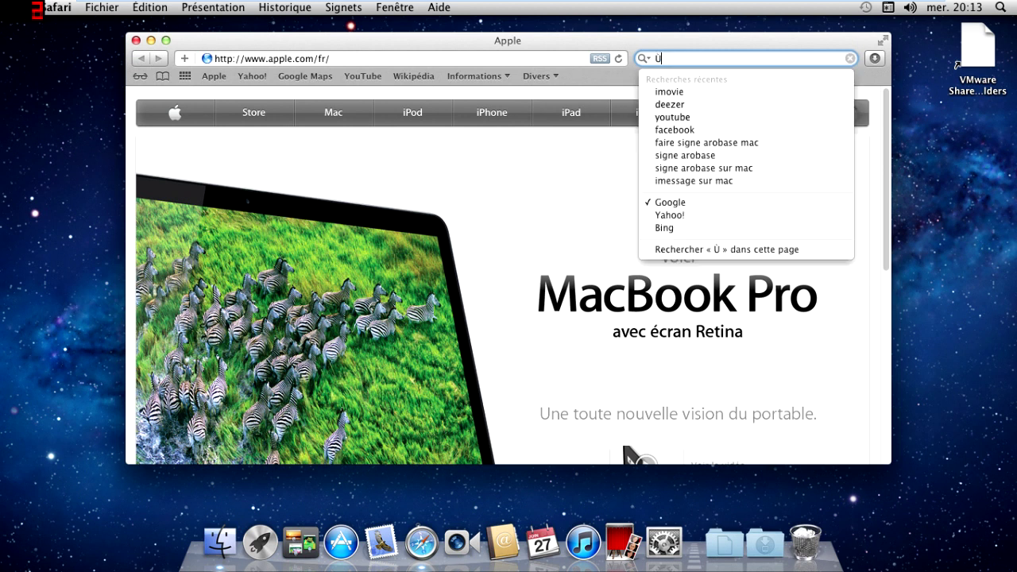
key("BackSpace")
type("@")
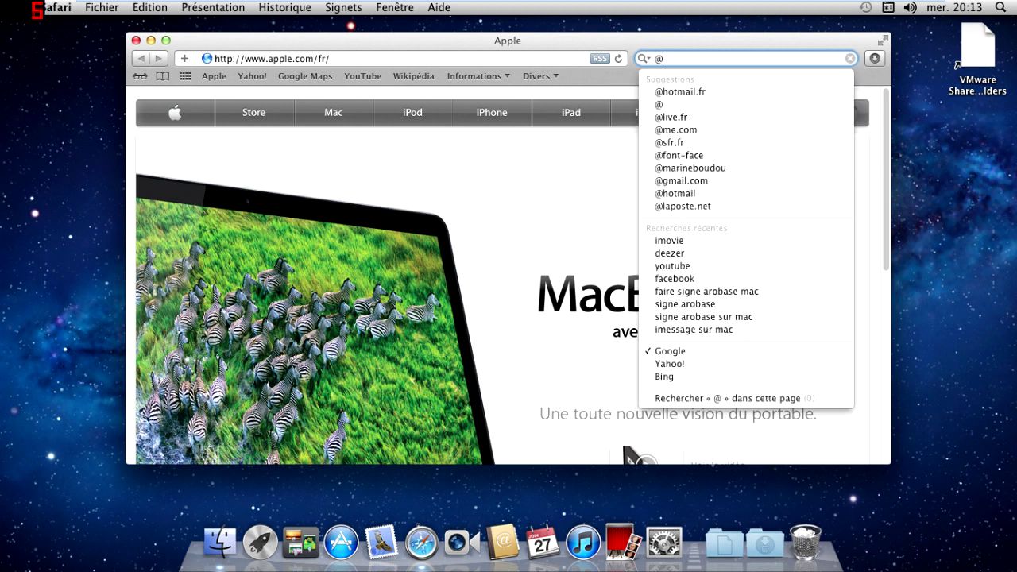
key("BackSpace")
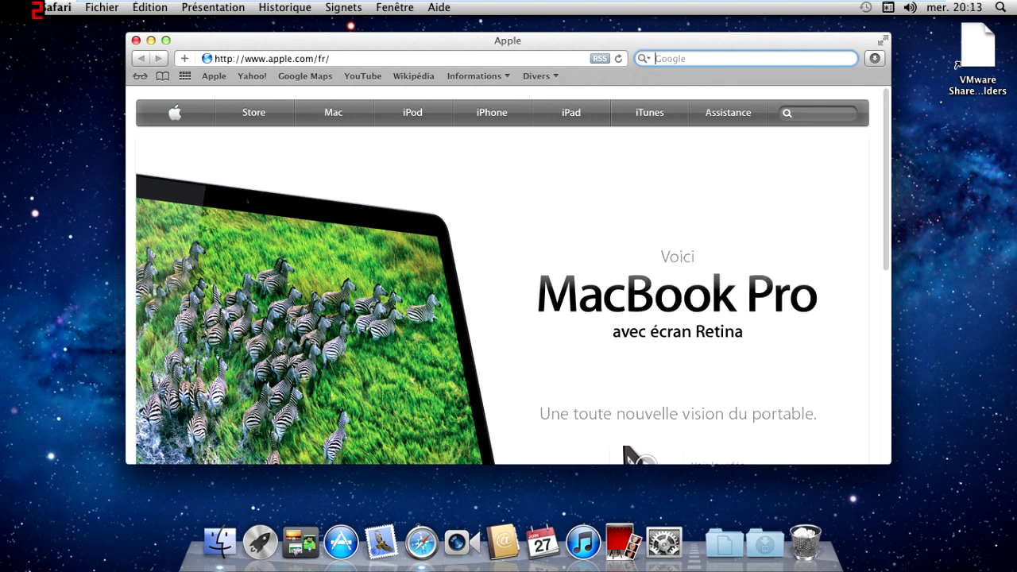
type("@")
key("BackSpace")
Search Google for mac3team and open the Mac3Team YouTube channel from the results.
type("mac3team")
key("Return")
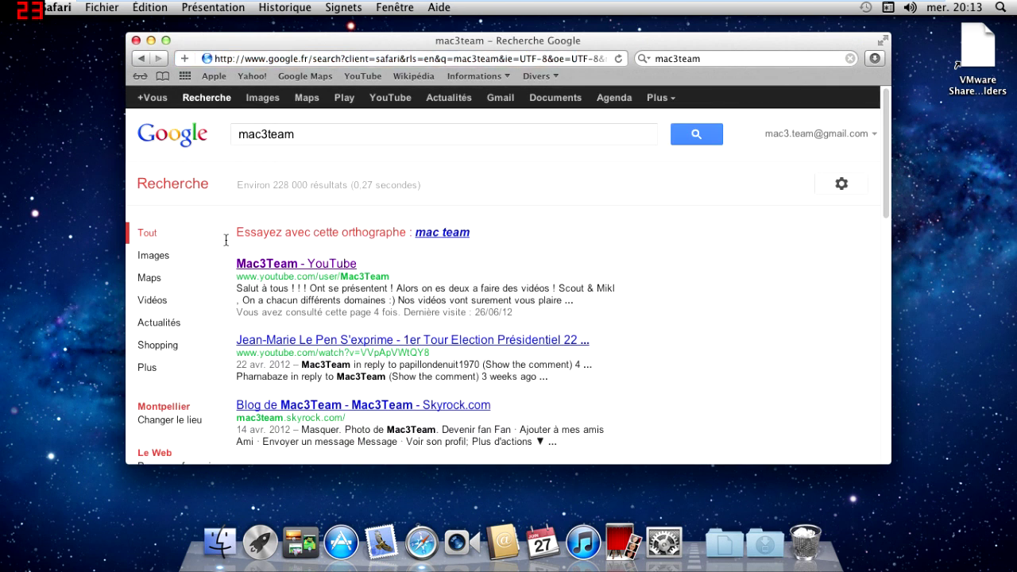
left_click(256, 265)
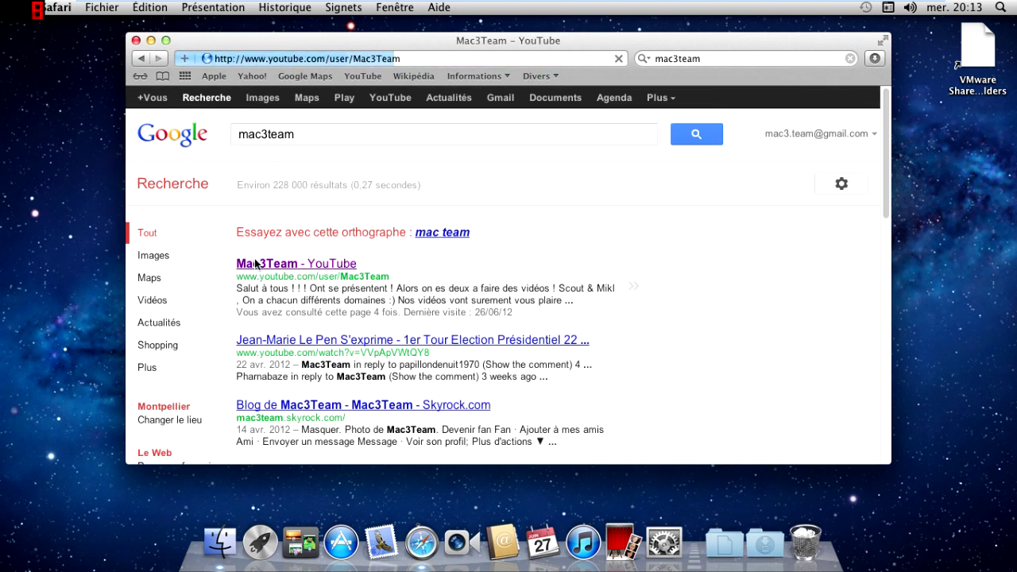
Look through the Mac3Team channel's description and uploaded videos, and close the browser window.
scroll(389, 327, "down", 3)
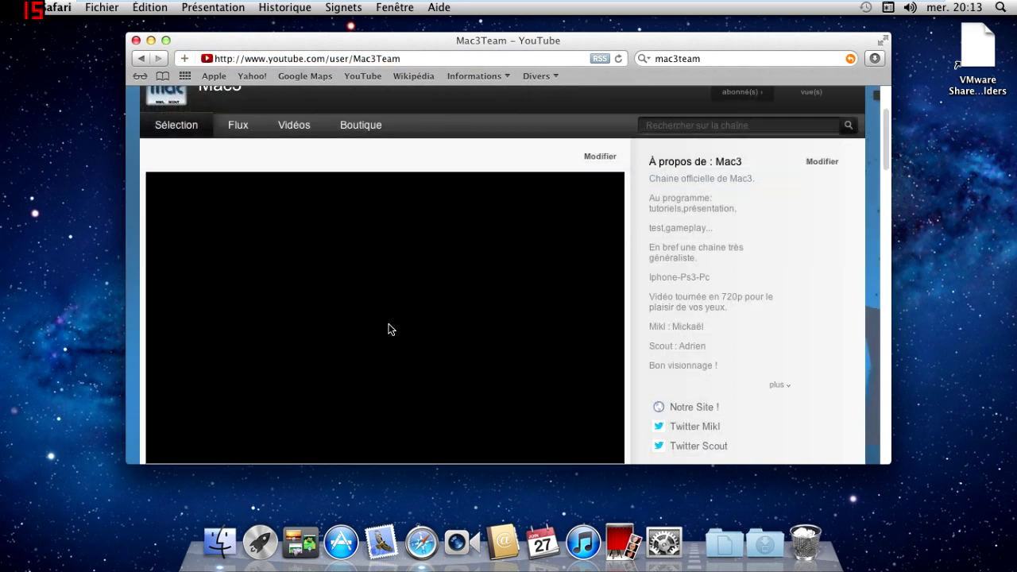
scroll(443, 341, "down", 10)
scroll(636, 284, "up", 3)
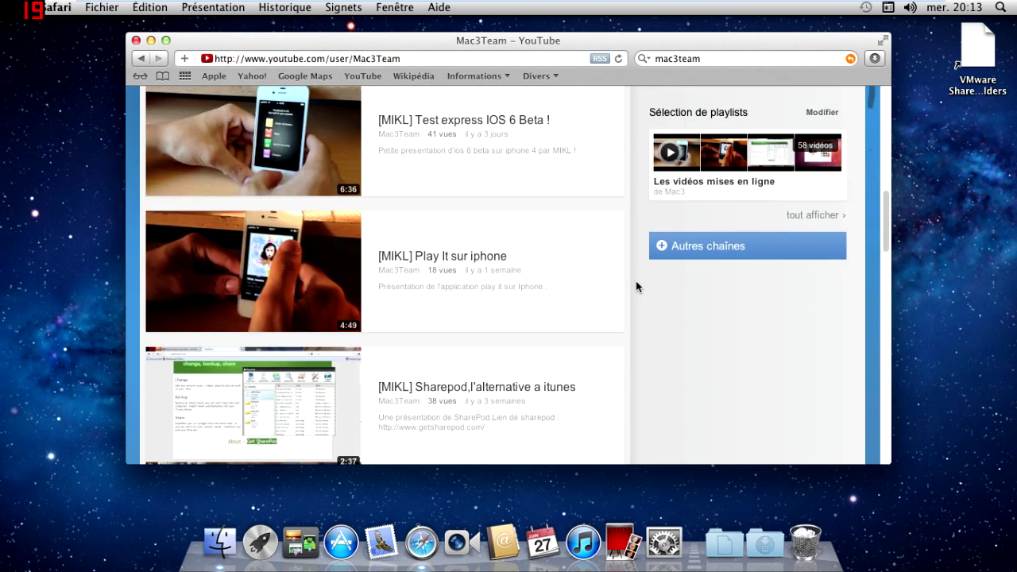
scroll(636, 280, "up", 10)
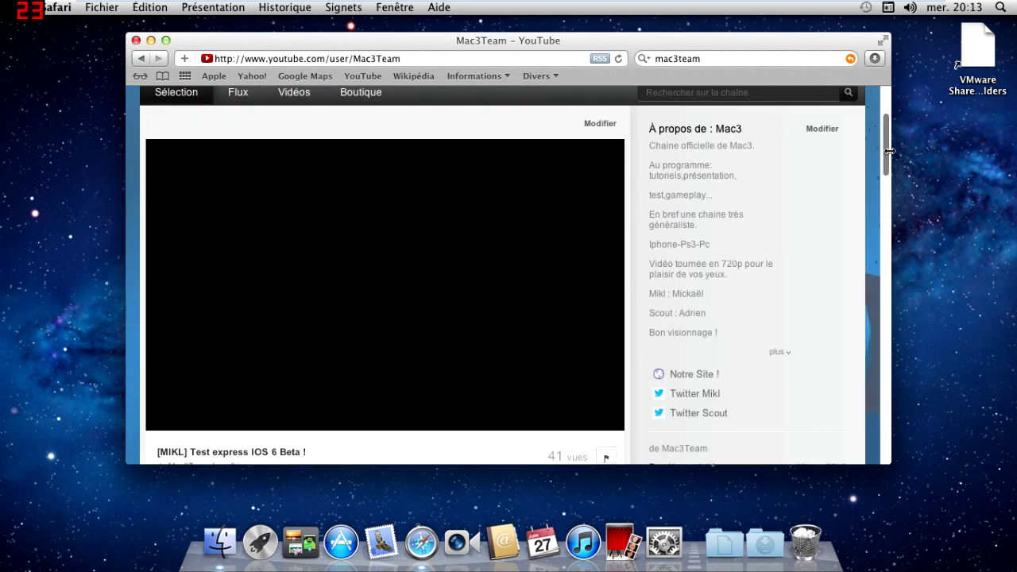
scroll(888, 149, "down", 5)
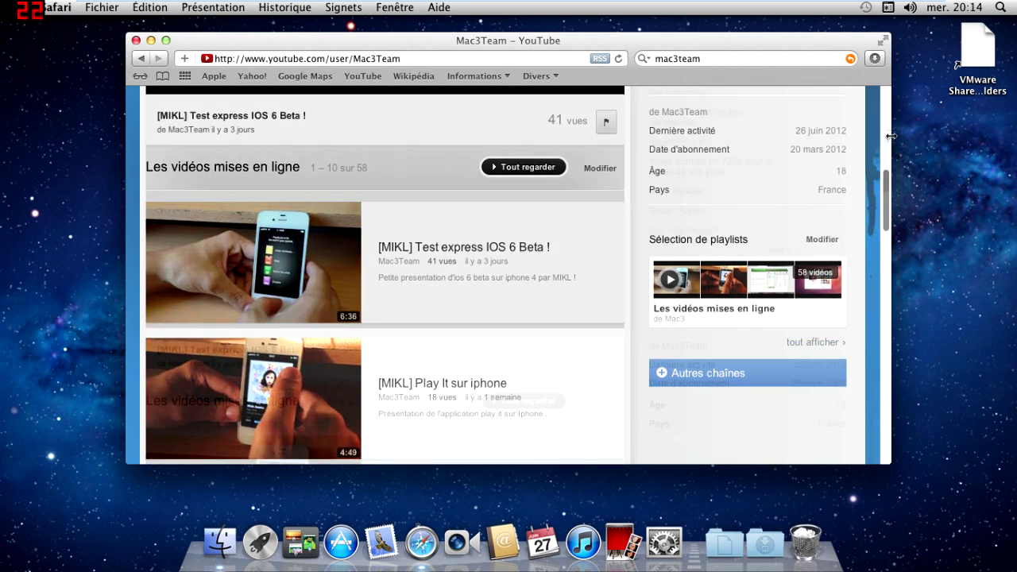
scroll(887, 211, "up", 10)
left_click(137, 40)
left_click_drag(129, 169, 844, 365)
mouse_move(723, 373)
left_mouse_down()
mouse_move(24, 166)
mouse_move(95, 107)
mouse_move(461, 290)
mouse_move(783, 332)
mouse_move(854, 500)
mouse_move(898, 413)
left_mouse_up()
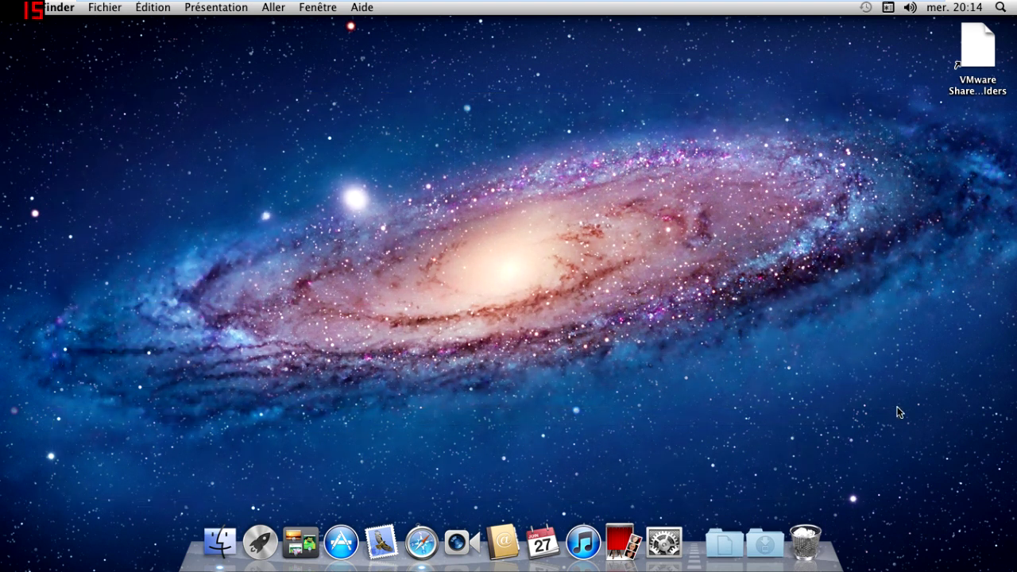
left_click_drag(181, 145, 882, 407)
left_click_drag(882, 407, 121, 146)
left_click_drag(215, 170, 627, 334)
left_click_drag(413, 250, 641, 333)
left_click(60, 6)
left_click(301, 406)
Exit VMware Workstation and power off the running Mac OS X Lion 10.7.4 virtual machine.
mouse_move(382, 6)
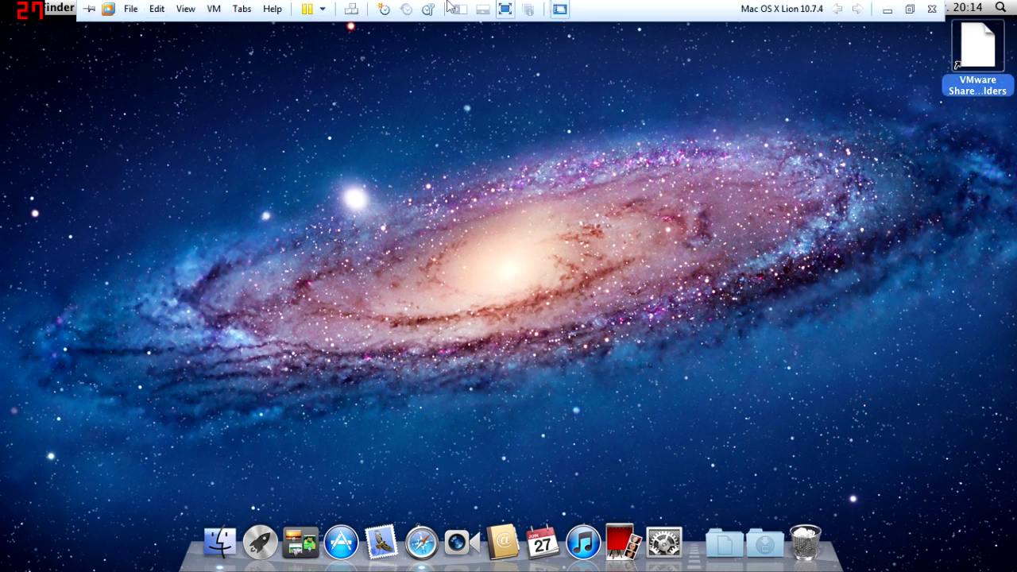
left_click(932, 9)
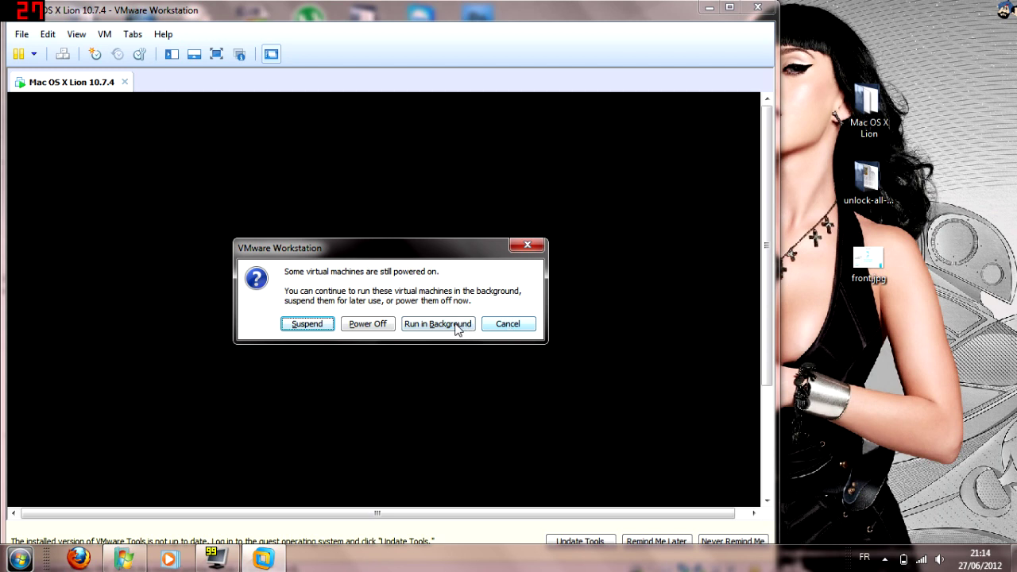
left_click(366, 324)
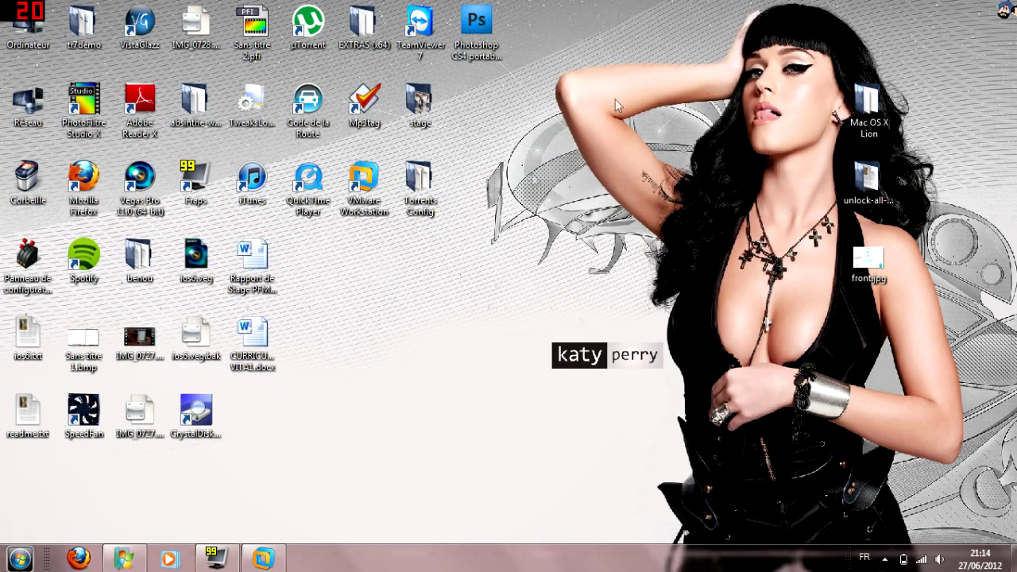
left_click_drag(488, 214, 787, 506)
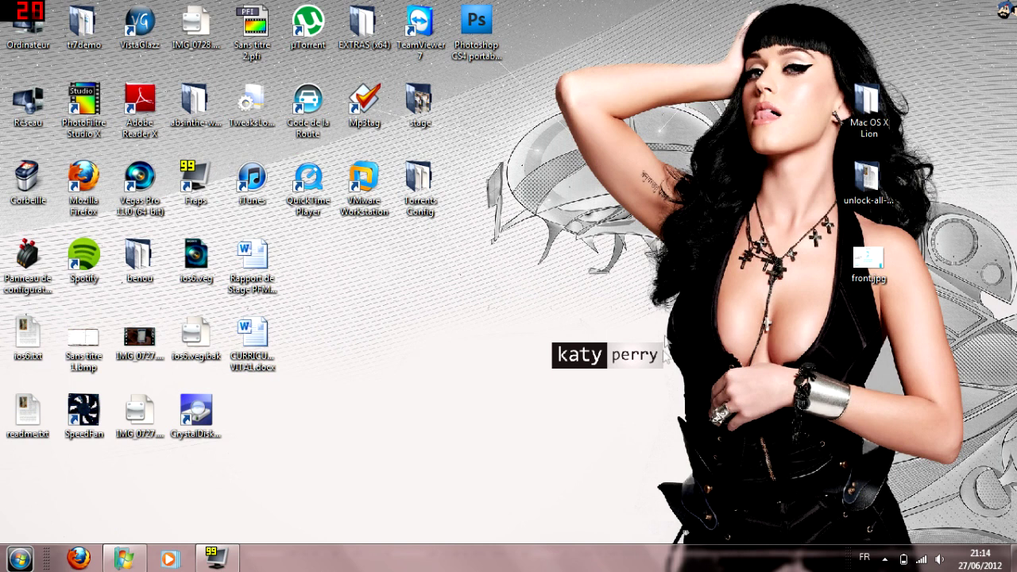
left_click_drag(471, 312, 822, 467)
left_click_drag(425, 345, 753, 476)
left_click_drag(481, 299, 1016, 545)
left_click_drag(610, 229, 751, 544)
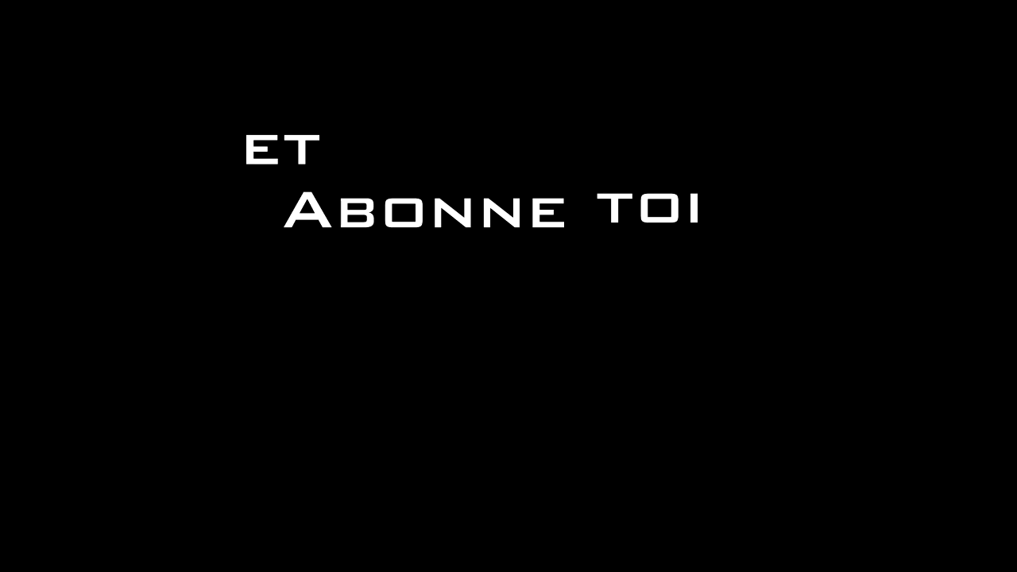